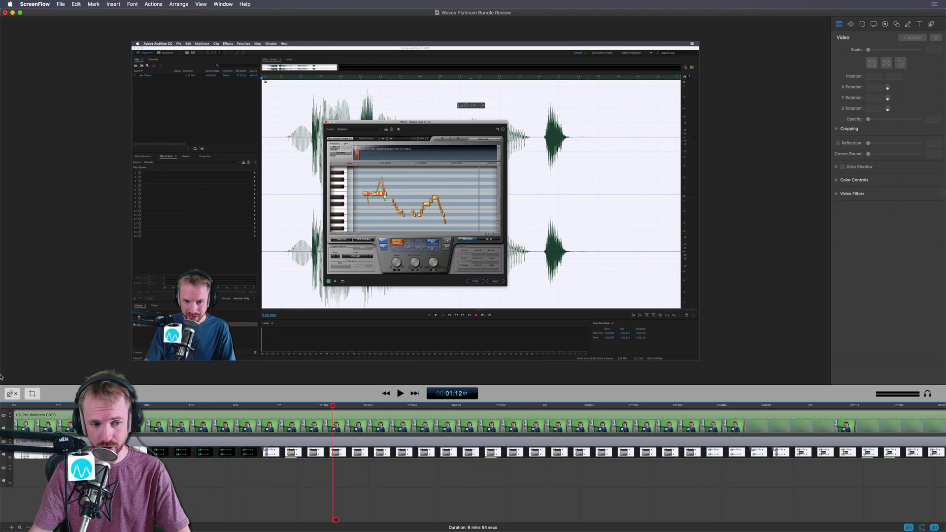
- Return the playhead to 00:00 and zoom the timeline in on the first three seconds
left_click(18, 408)
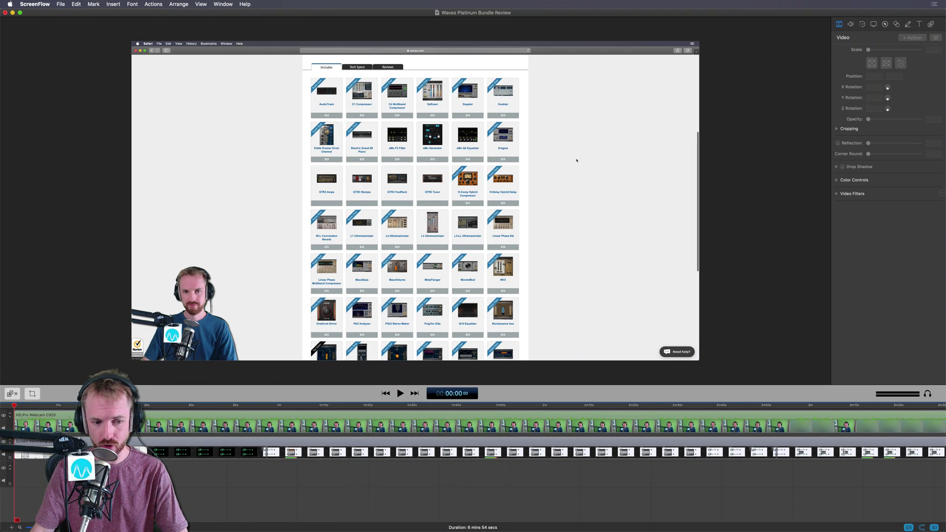
scroll(282, 419, "up", 5)
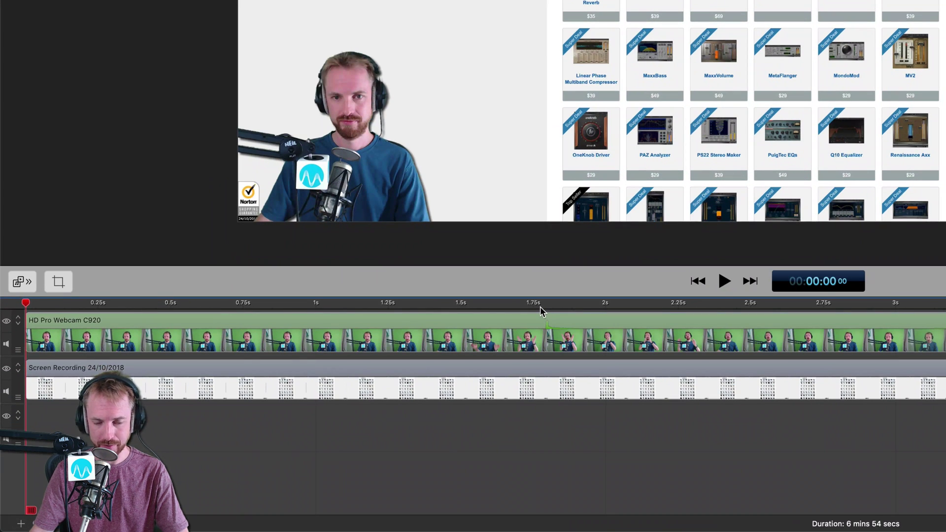
- Play and replay the webcam clip around 1.75–1.8 s to locate the presenter's clap
key("space")
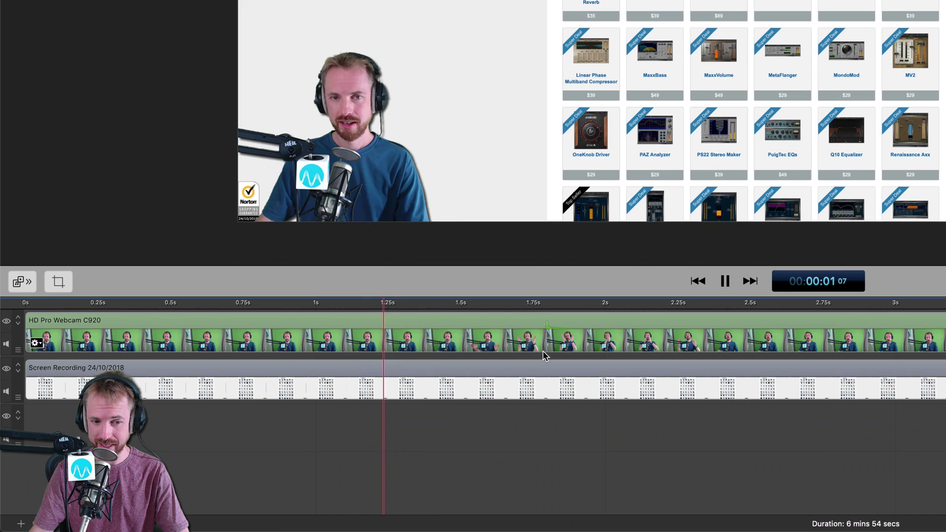
key("space")
left_click(529, 303)
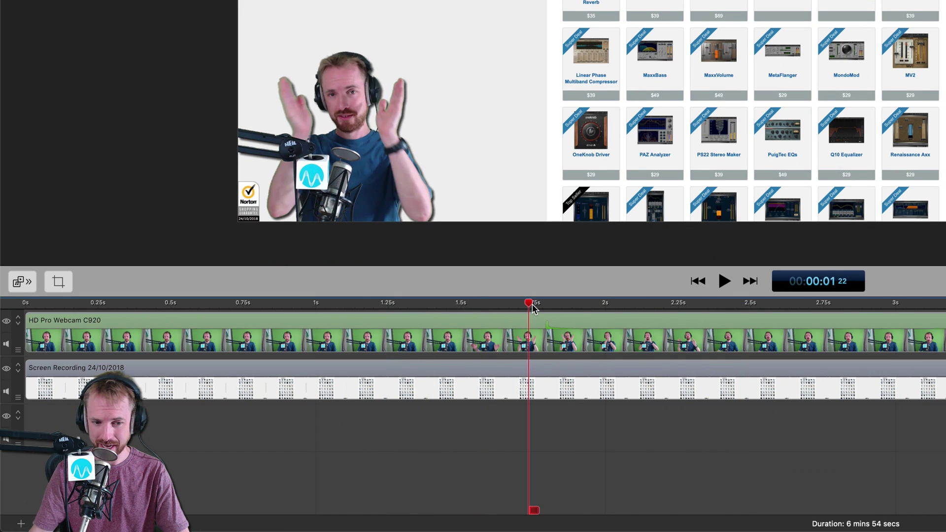
key("space")
key("space")
left_click(531, 303)
key("space")
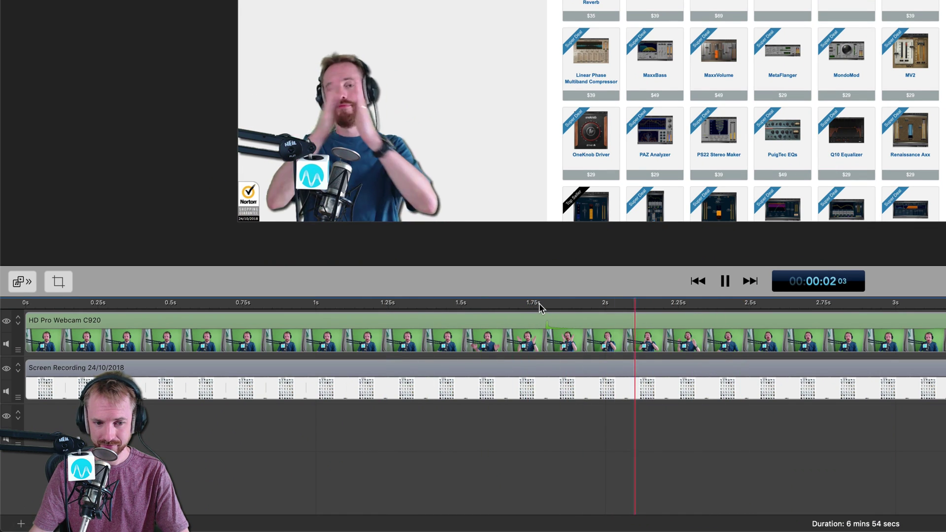
key("space")
left_click(544, 305)
key("space")
key("space")
left_click(545, 305)
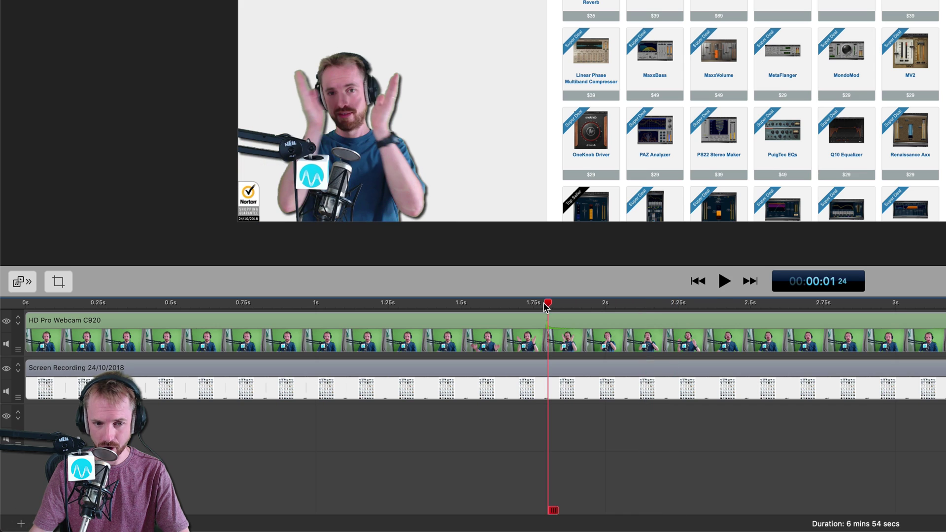
- Fine-tune the playhead frame by frame onto the clap frame at 00:00:01;24
key("Left")
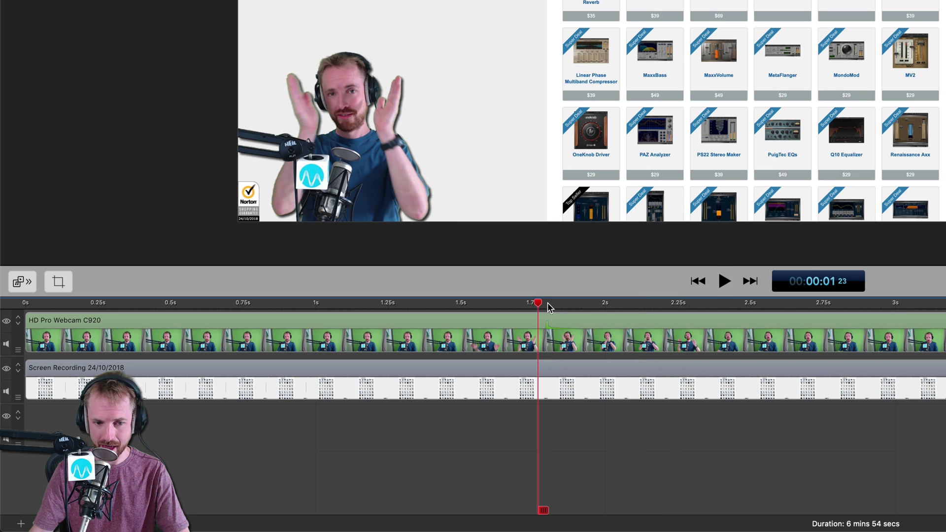
key("Right")
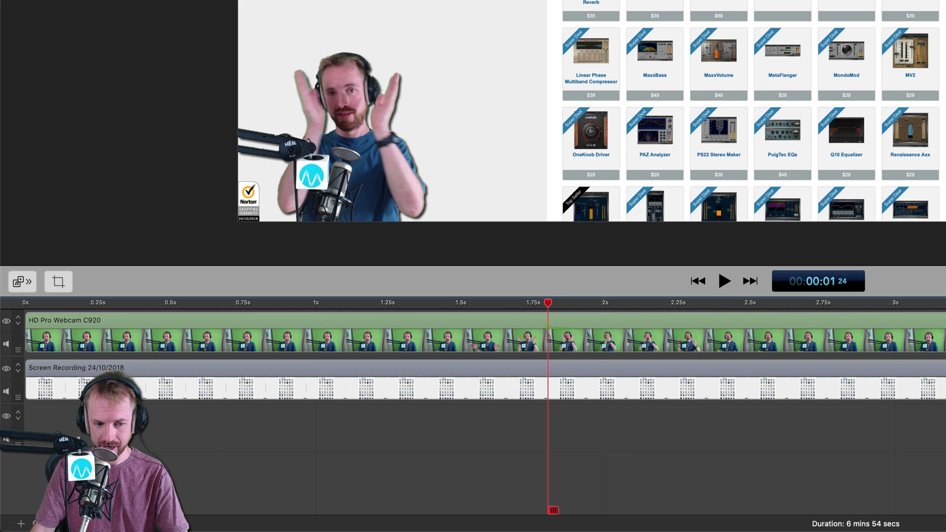
scroll(517, 386, "up", 3)
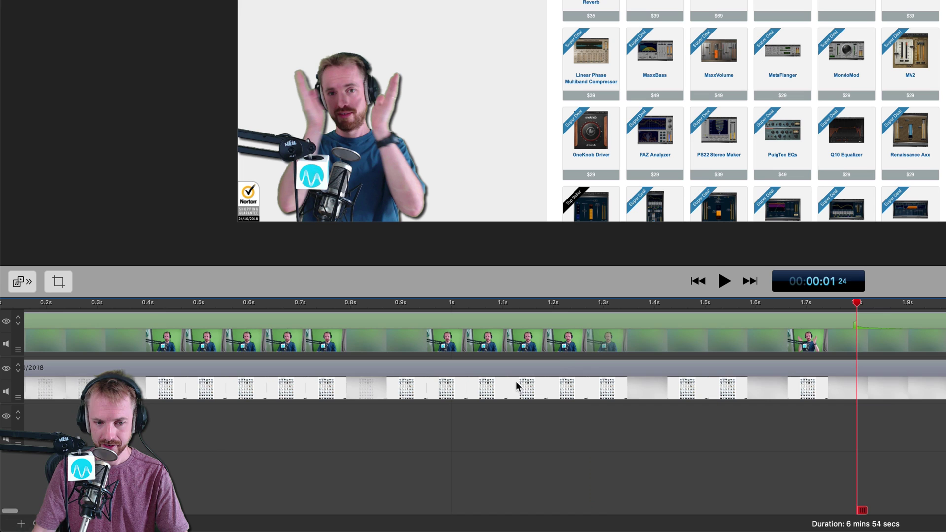
left_click(872, 304)
mouse_move(873, 305)
left_mouse_down()
mouse_move(903, 306)
mouse_move(858, 308)
left_mouse_up()
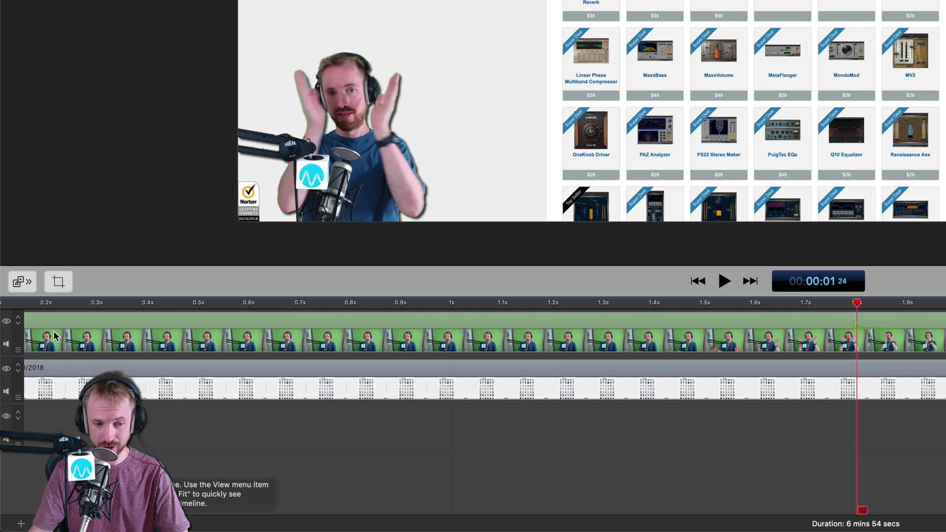
- Try detaching the webcam audio and shifting it 0.1 s, then delete it and reselect the webcam clip
right_click(69, 339)
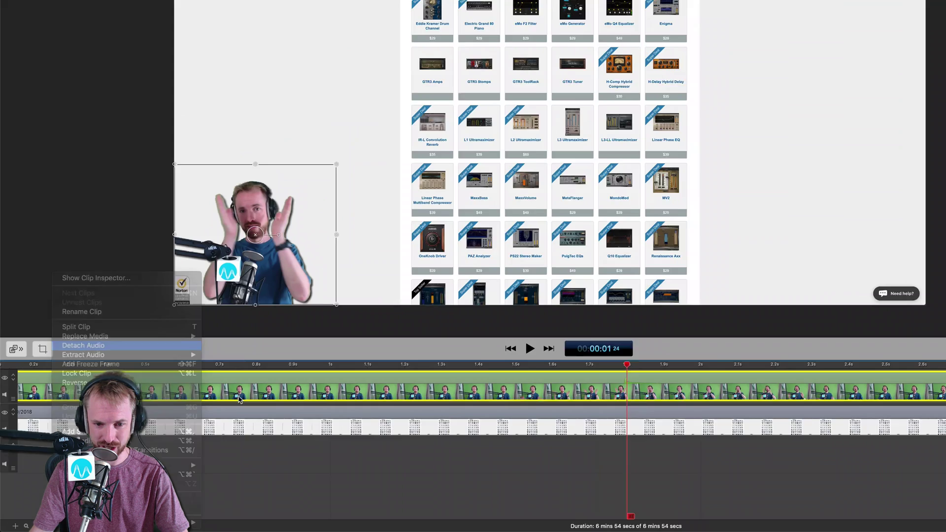
left_click(104, 277)
left_click_drag(468, 445, 496, 446)
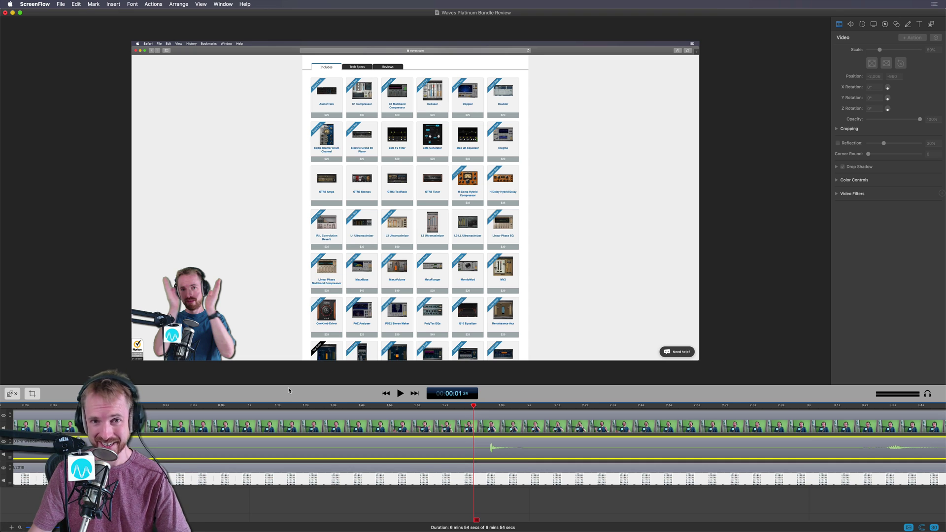
key("BackSpace")
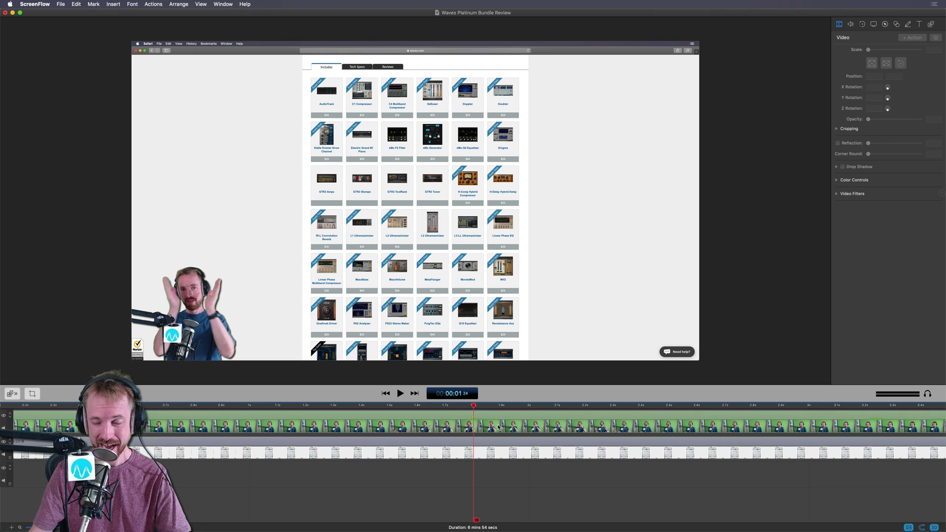
left_click(472, 420)
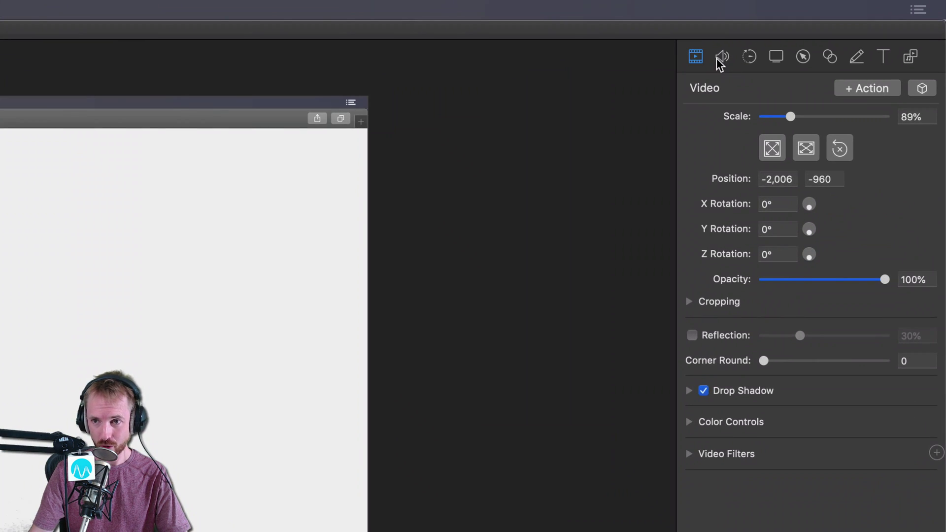
- Show the webcam clip's audio settings and expand its empty Audio Filters section
left_click(849, 24)
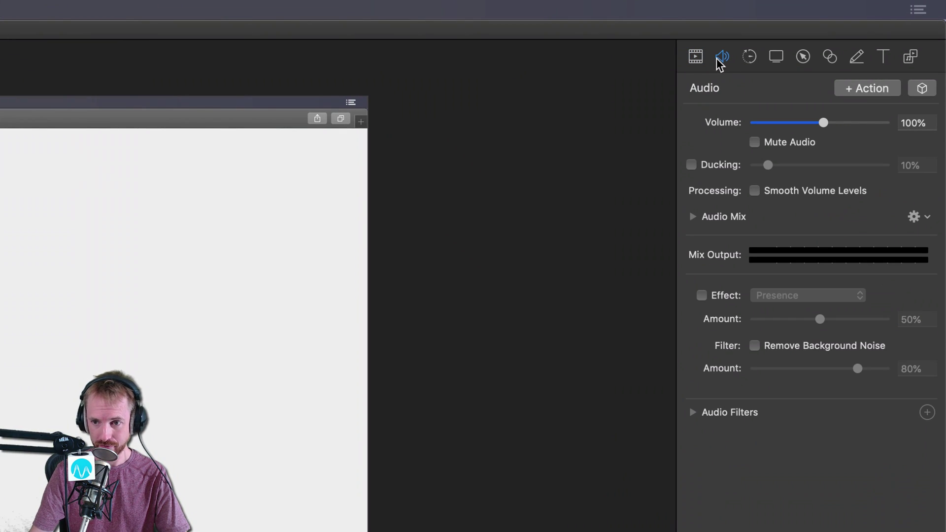
left_click(693, 413)
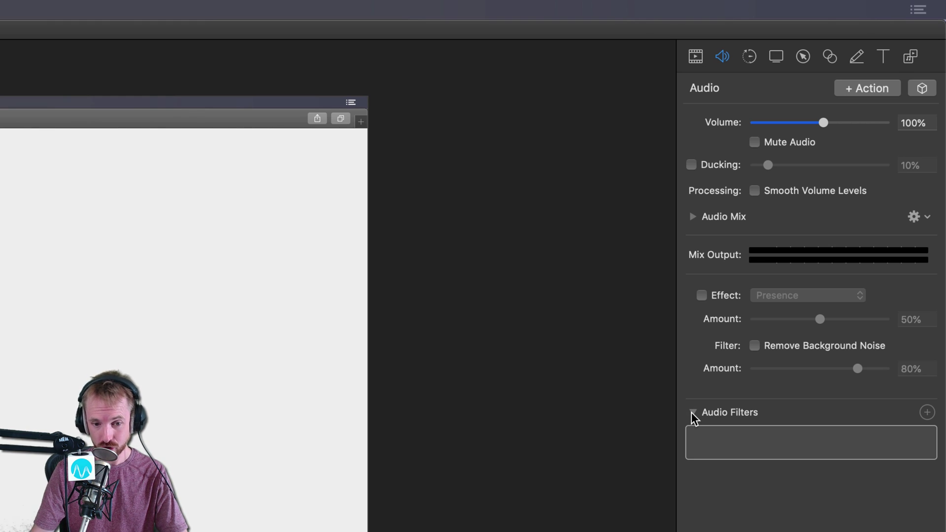
- In the audio filter picker, search 'Apple' and select Apple: AUSampleDelay
left_click(927, 412)
scroll(805, 318, "down", 15)
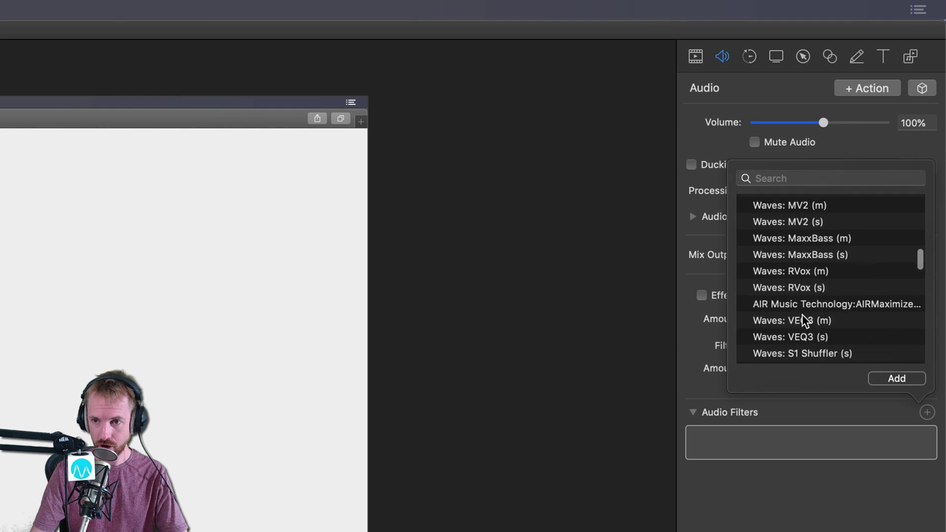
scroll(804, 320, "up", 20)
left_click(787, 178)
type("Apple")
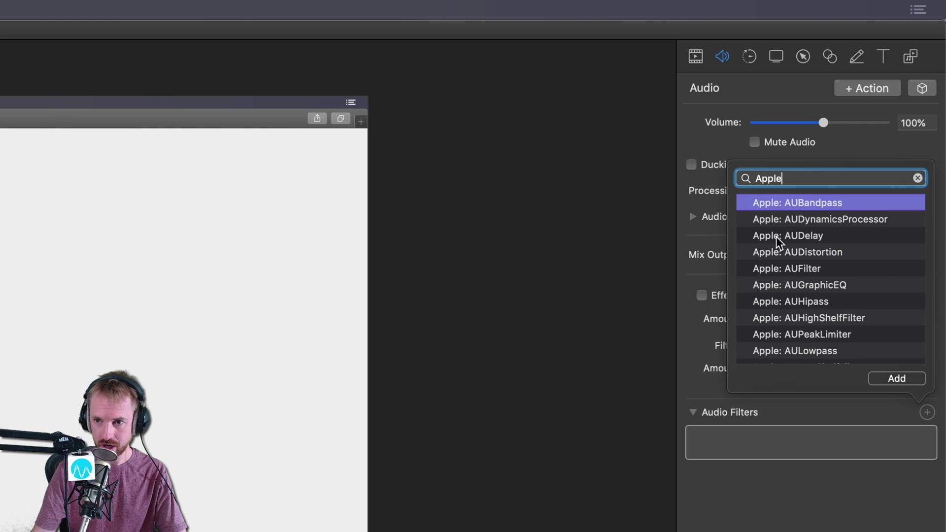
scroll(781, 239, "down", 5)
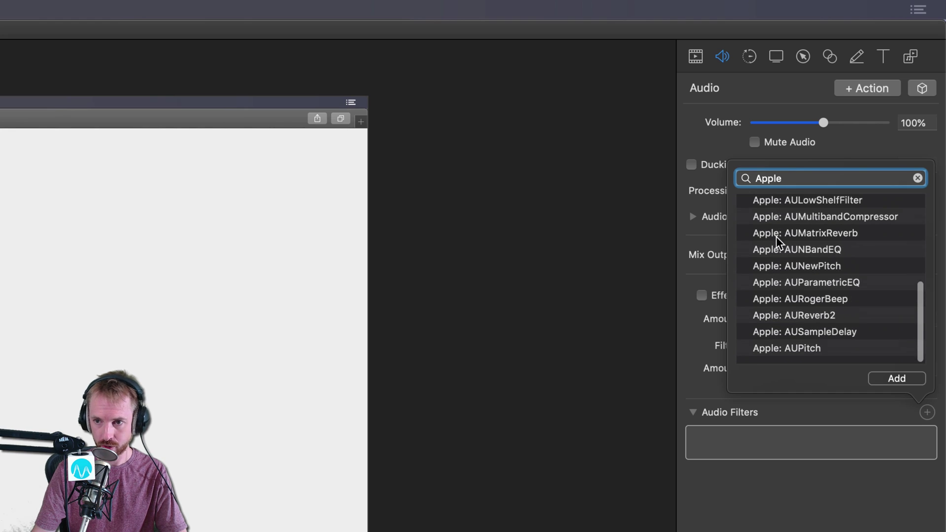
scroll(781, 238, "up", 6)
scroll(780, 248, "down", 1)
scroll(780, 250, "down", 9)
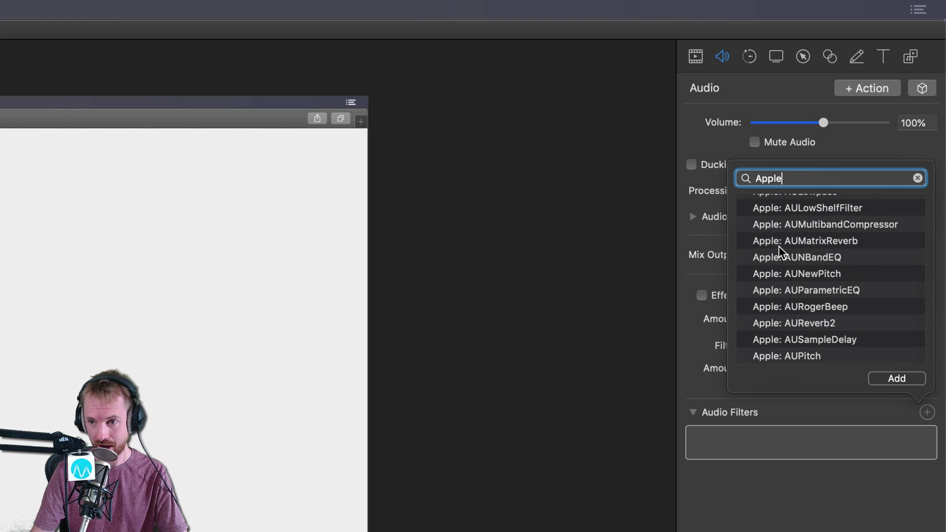
scroll(784, 274, "down", 2)
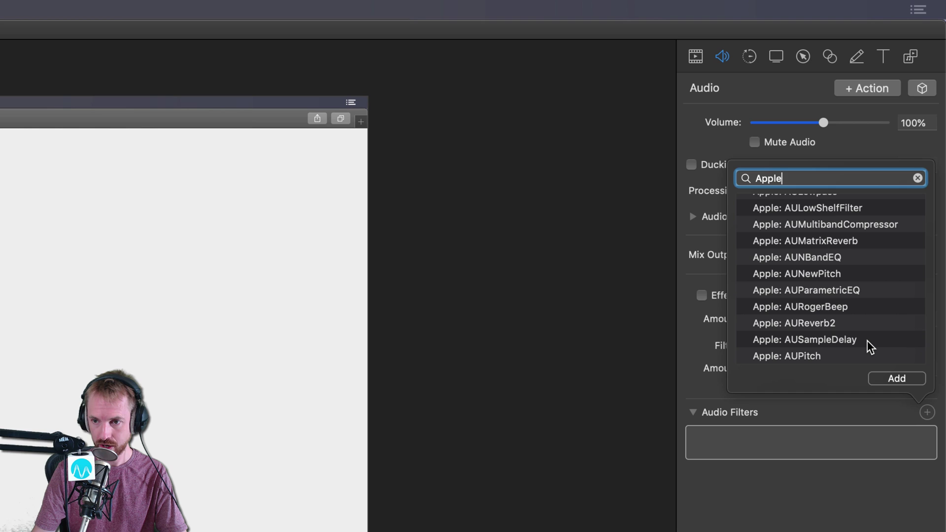
left_click(870, 344)
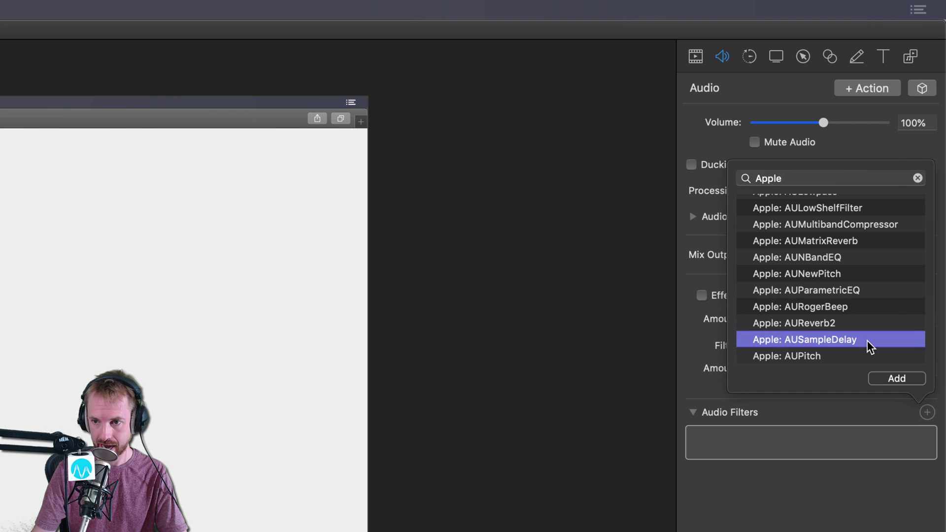
- Add the Apple: AUSampleDelay filter and set its In to Out Delay to 3000
left_click(896, 378)
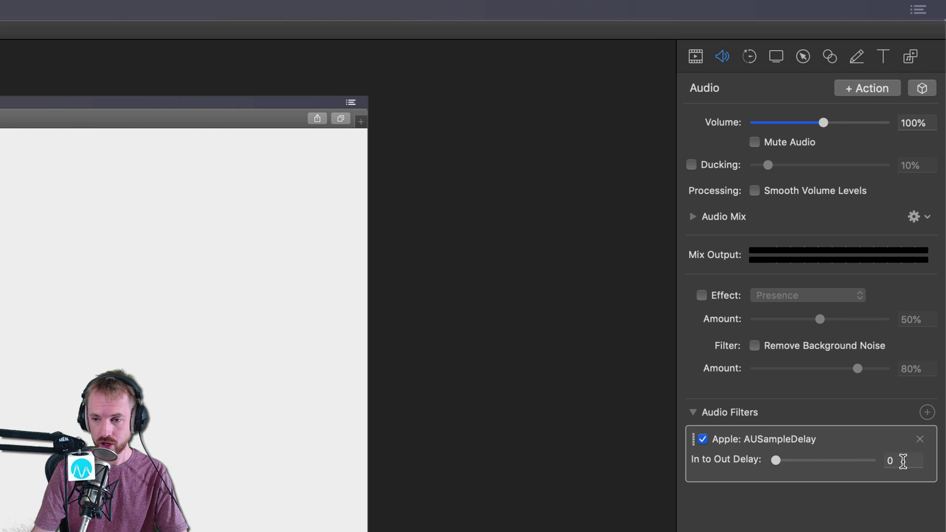
left_click(903, 462)
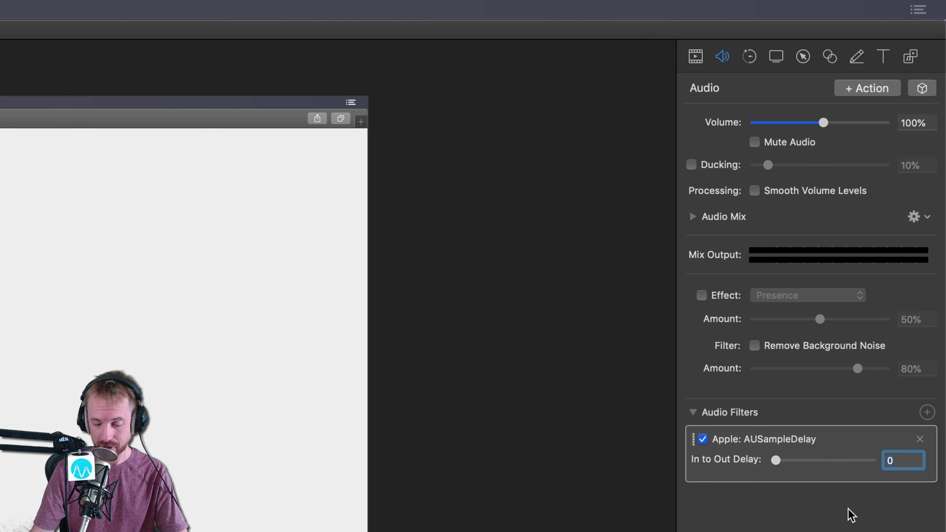
type("30")
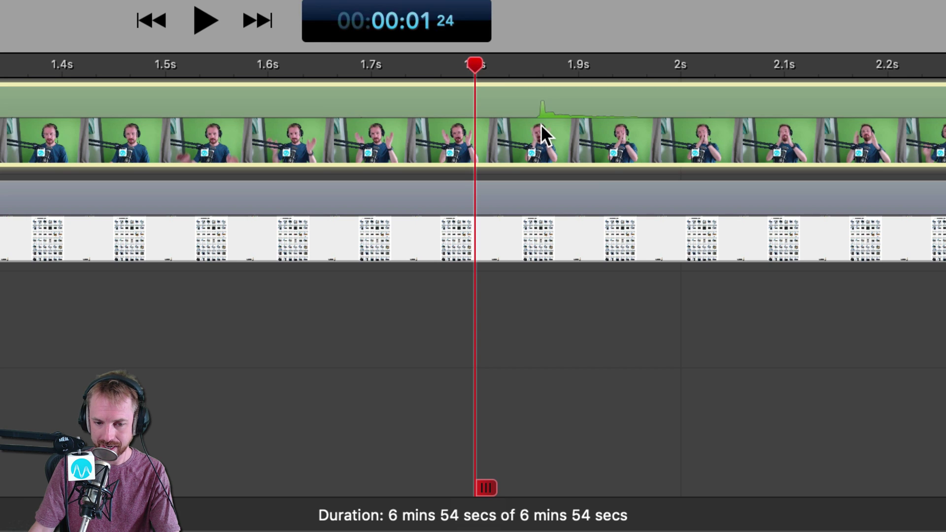
- Zoom the timeline out and play from 0 s to about 00:00:04;12 to check the sync
left_click_drag(475, 62, 537, 69)
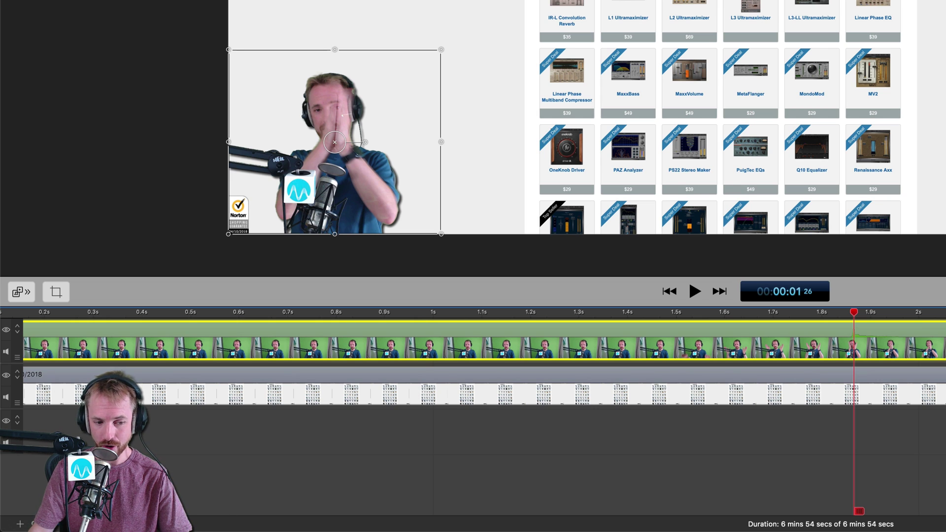
left_click_drag(83, 524, 37, 524)
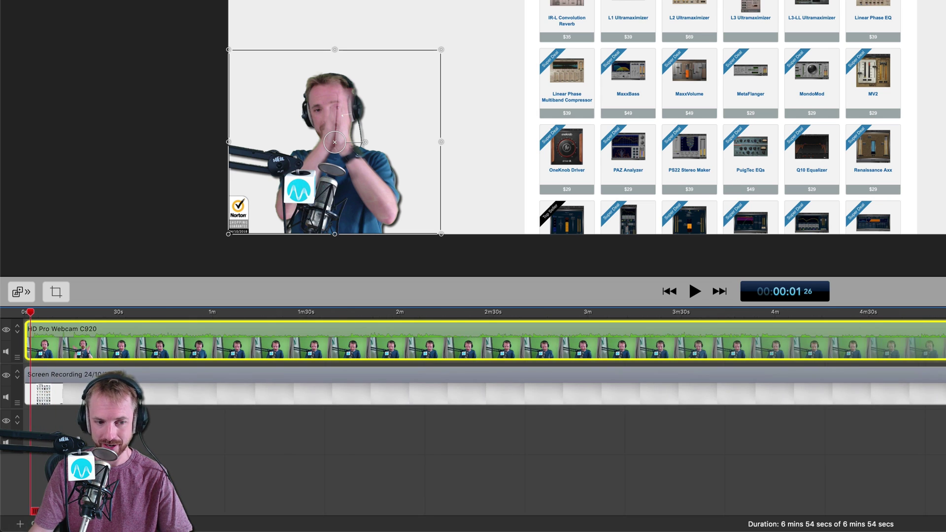
left_click(28, 317)
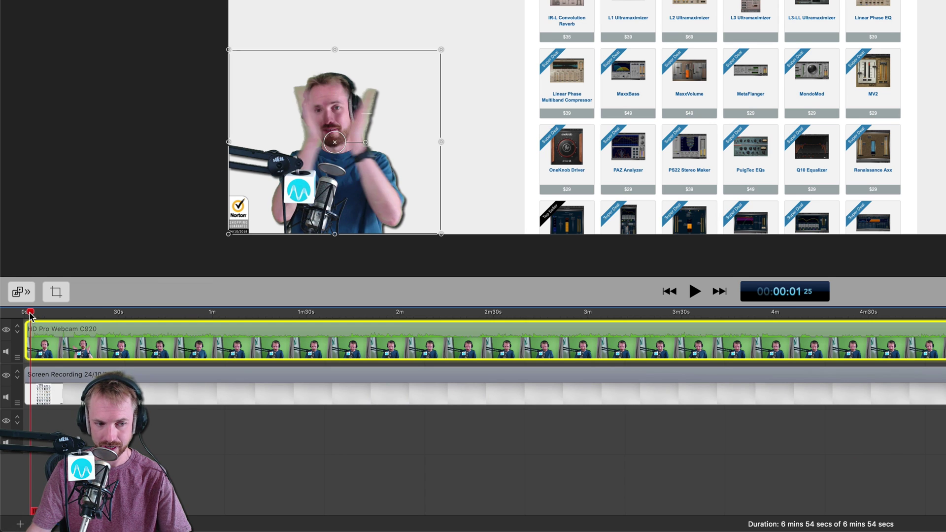
key("space")
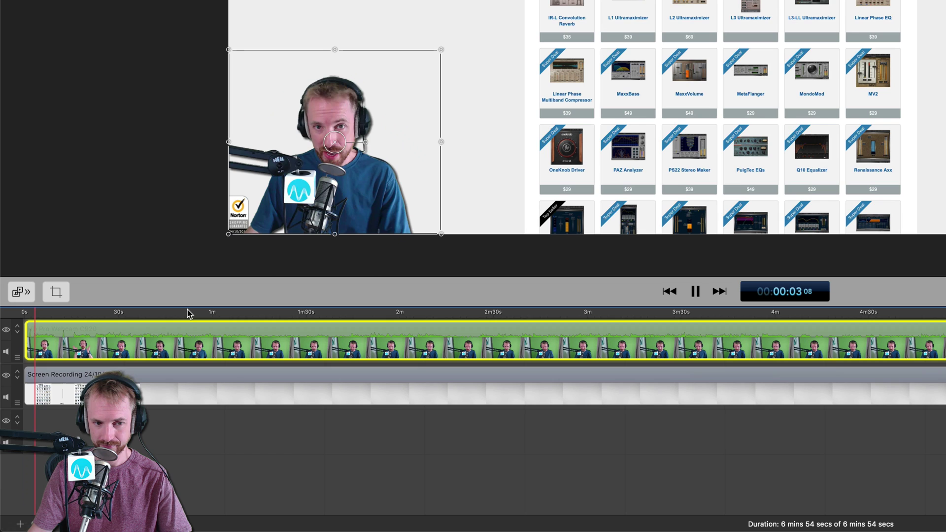
key("space")
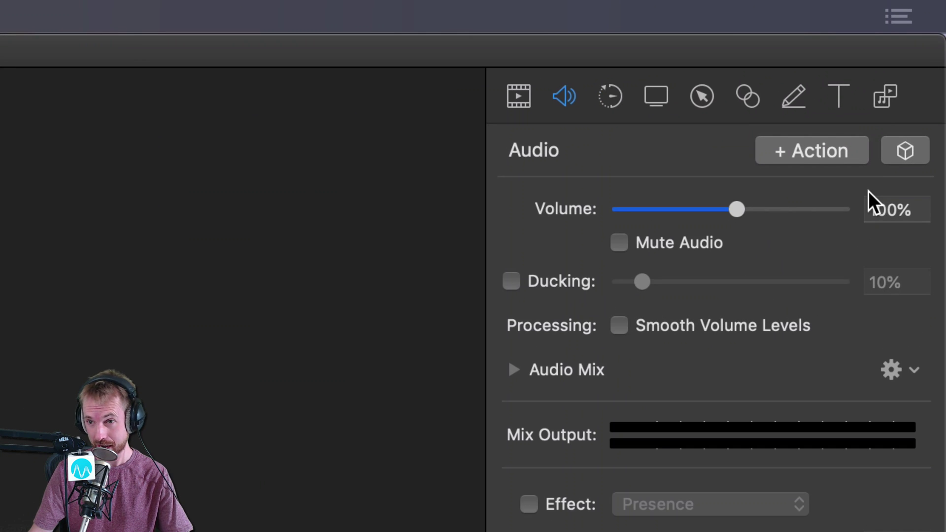
- Save a new audio style preset named 'Audio Out of Sync' that stores the audio filters
left_click(901, 155)
left_click(881, 215)
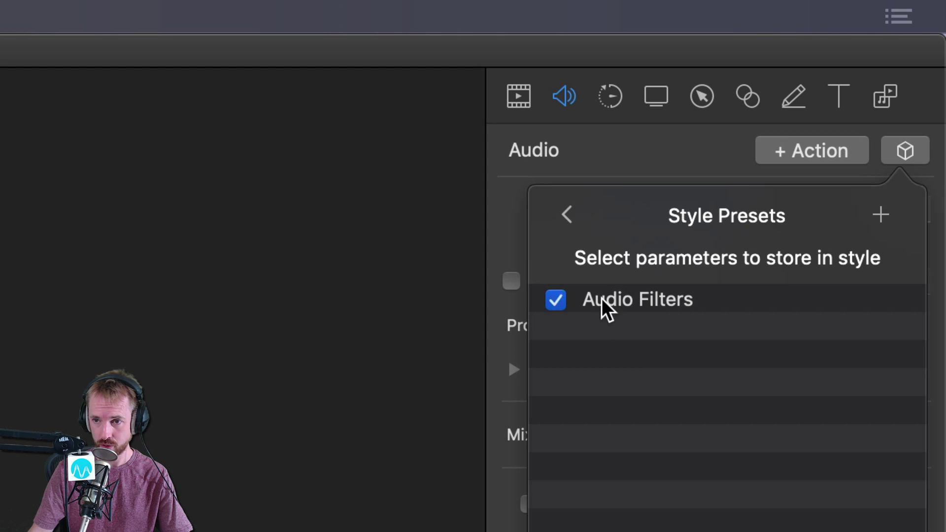
left_click(880, 215)
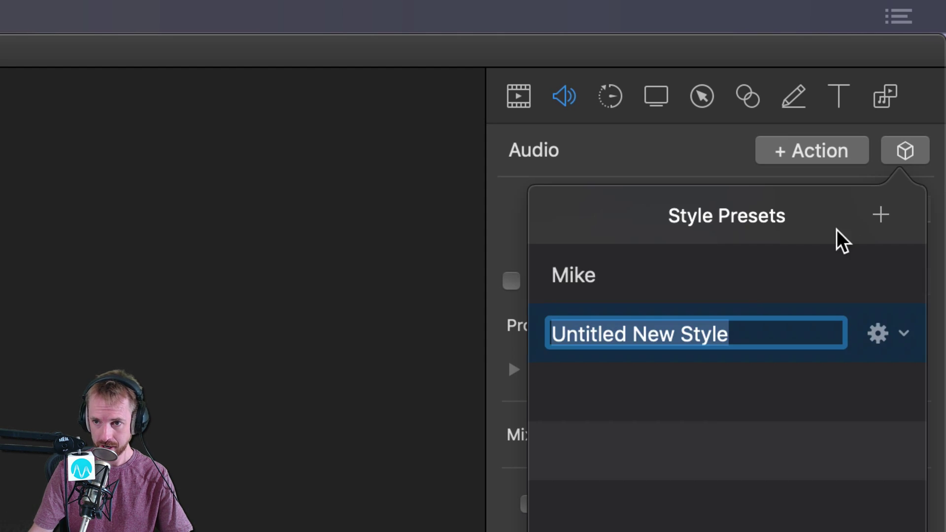
type("Audio ")
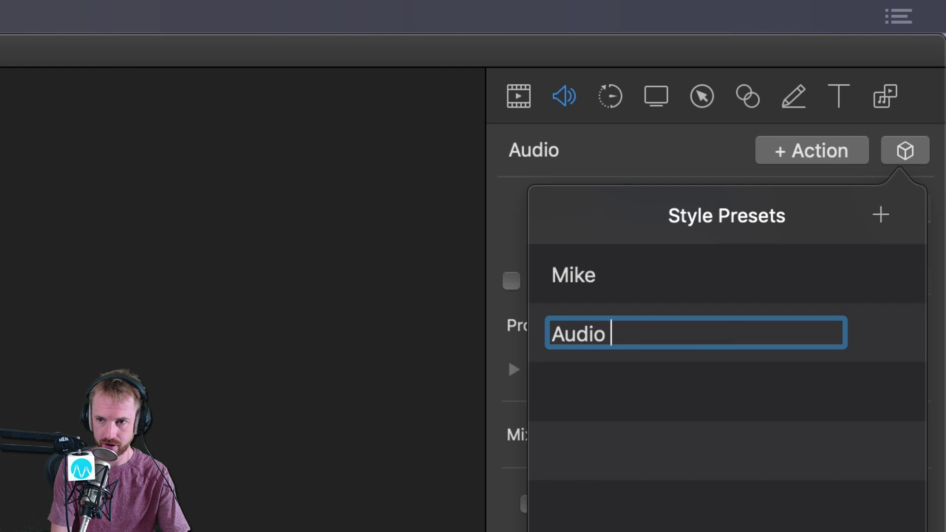
type("Out of Sync")
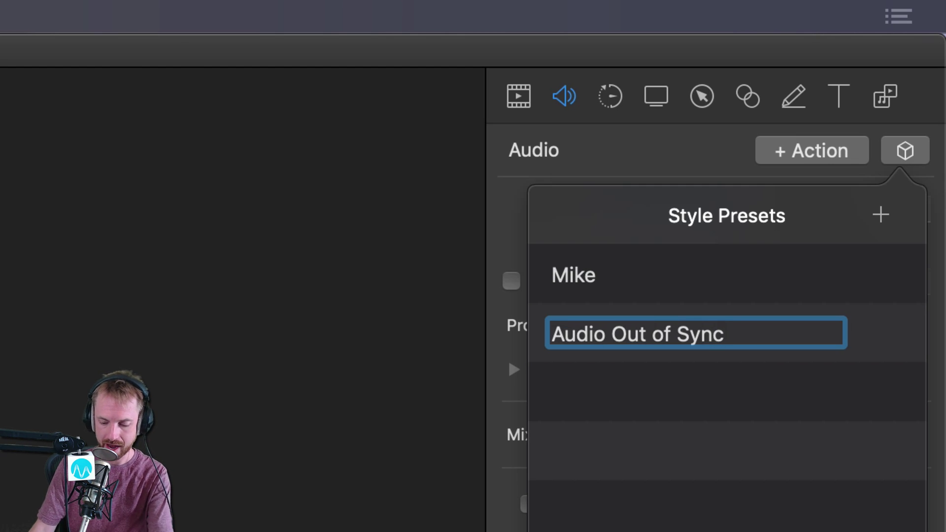
key("Return")
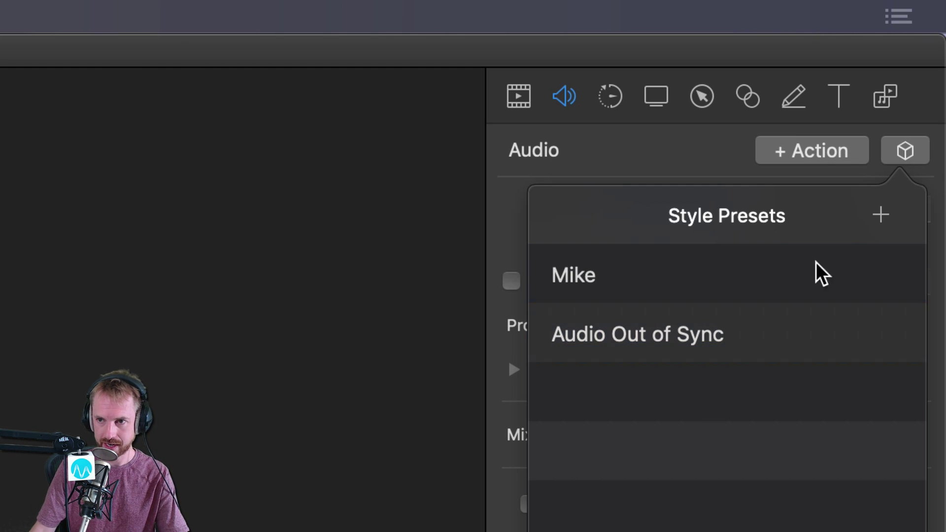
left_click(899, 156)
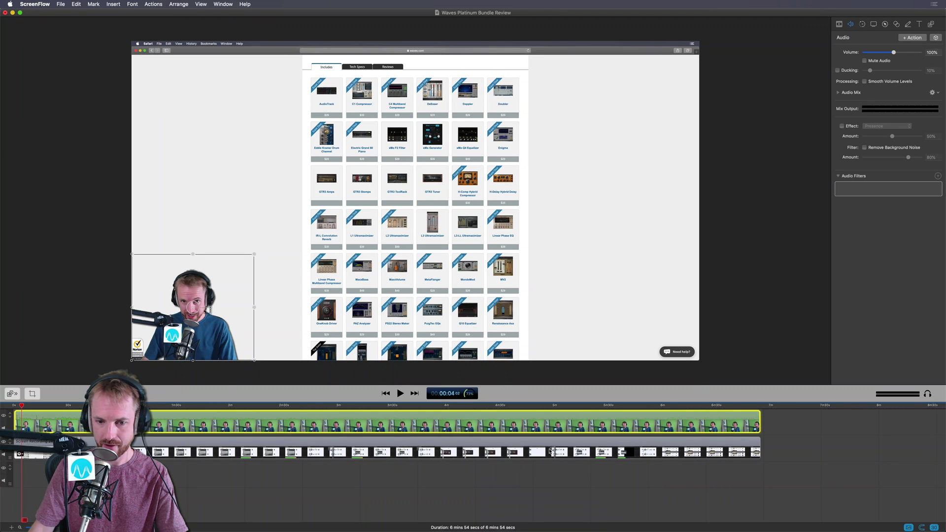
- Reselect the webcam clip and apply the 'Audio Out of Sync' audio style preset to it
left_click(750, 460)
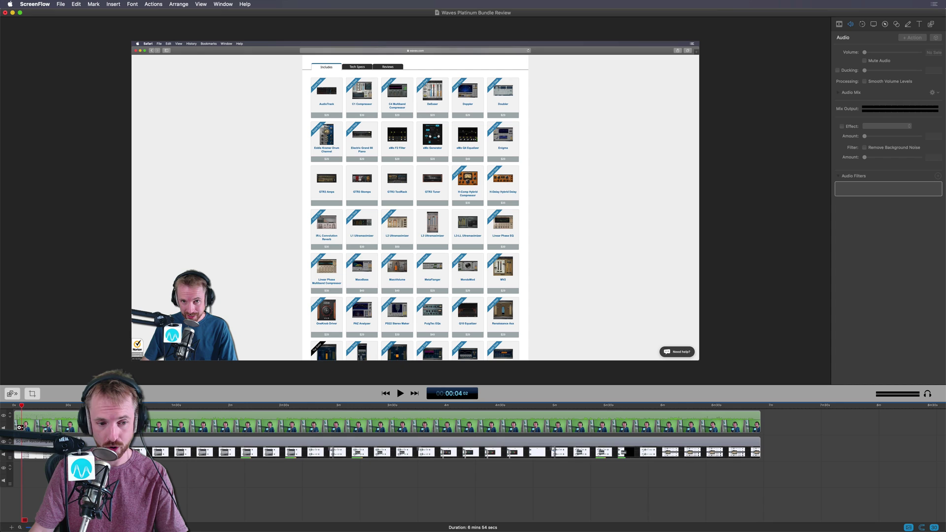
left_click(68, 419)
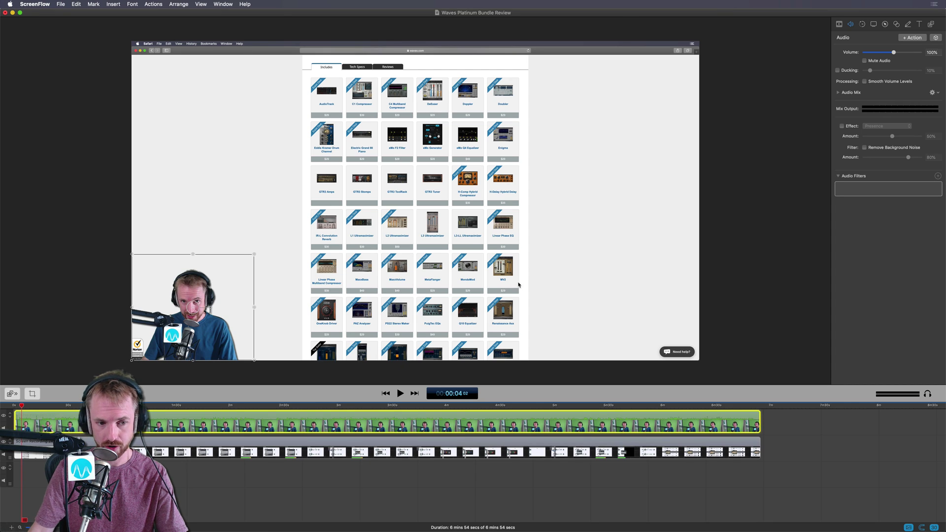
left_click(934, 39)
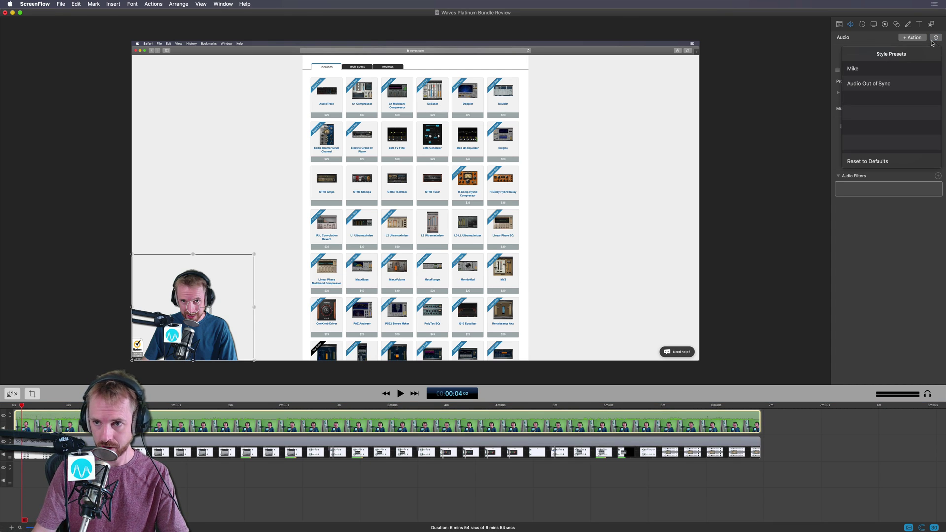
left_click(869, 84)
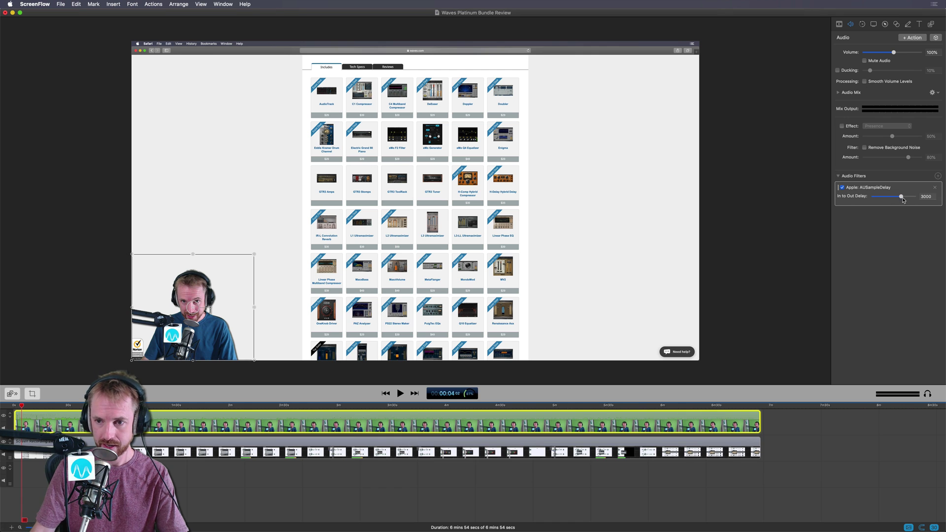